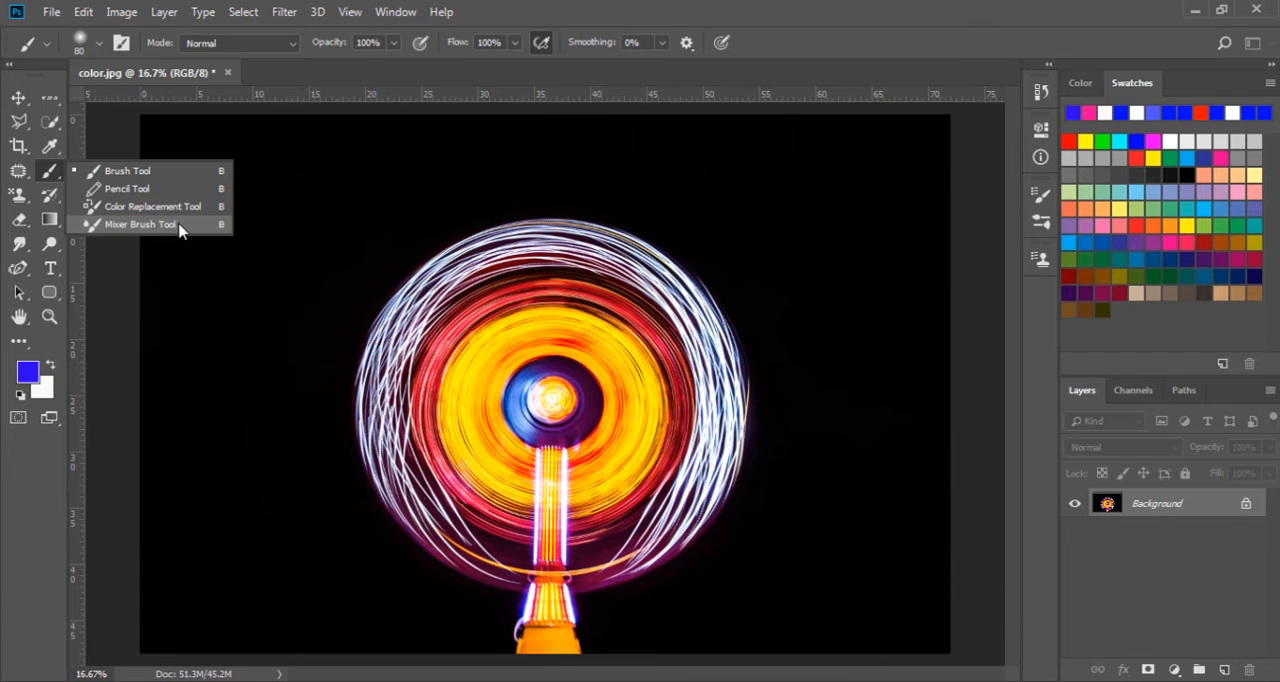
- Activate the Mixer Brush tool and add a new empty layer above the Background
left_click(176, 228)
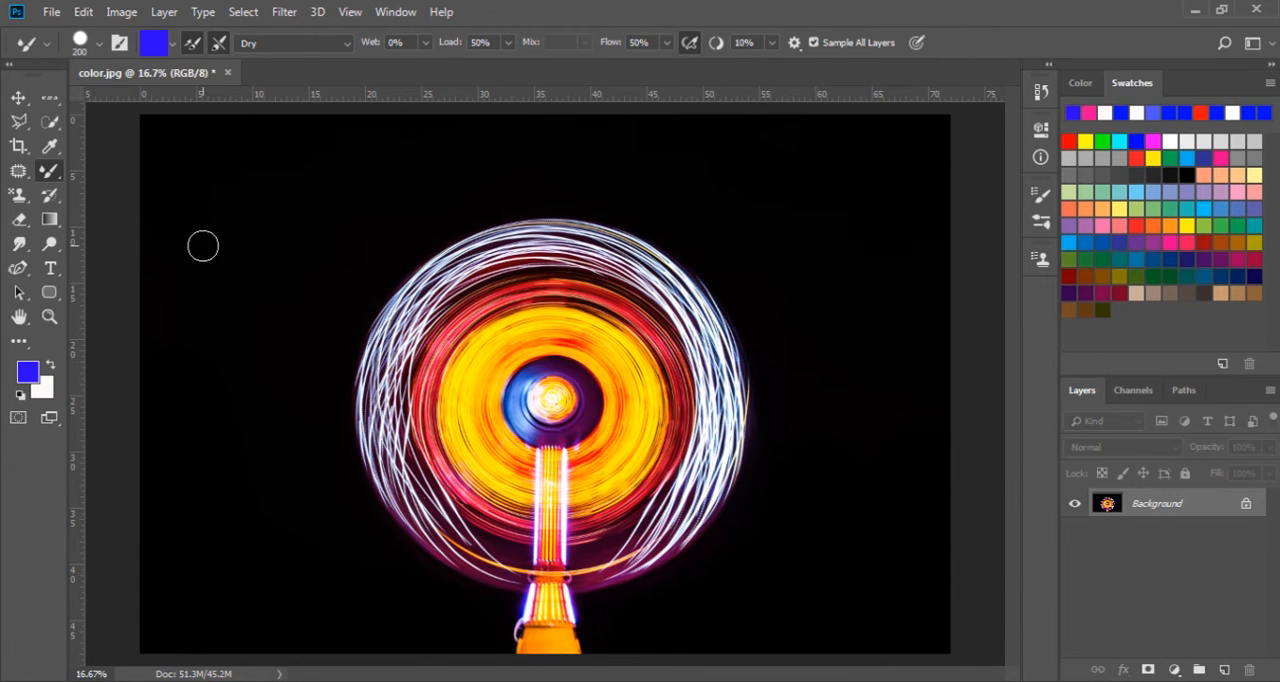
key("shift+b")
key("shift+b")
key("shift+b")
key("shift+b")
left_click(1225, 670)
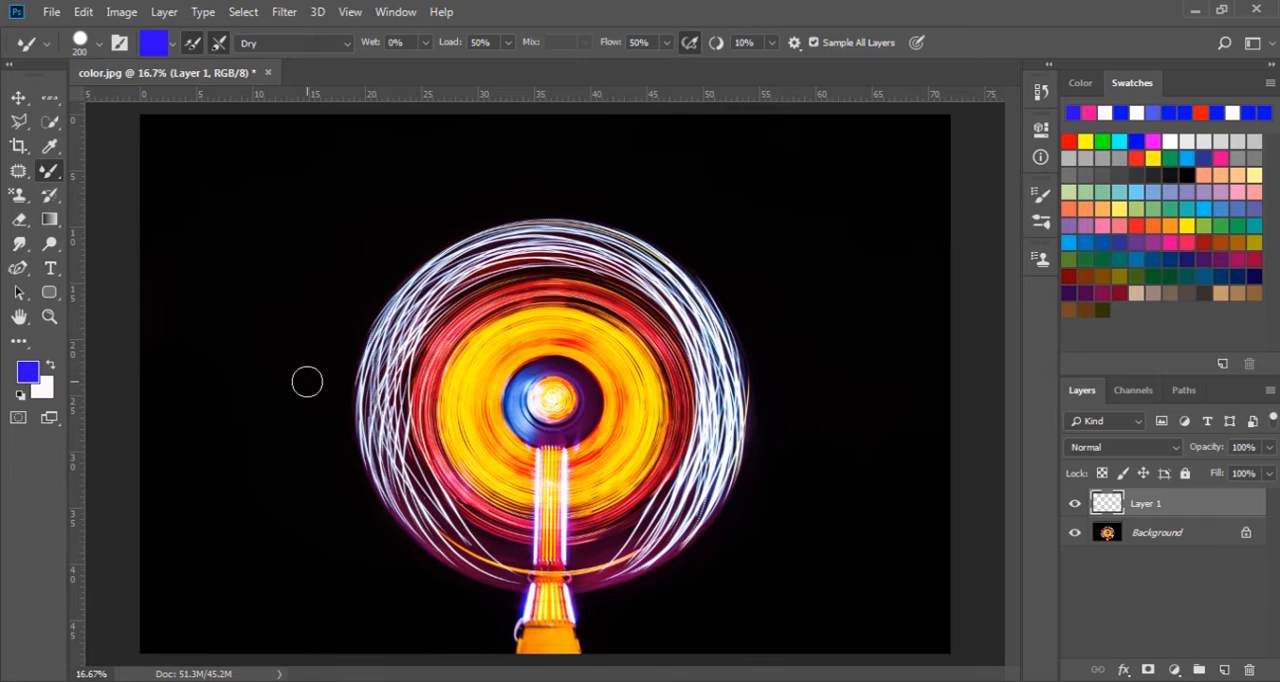
- Paint two wavy blue strokes down the black area to the left of the light wheel
mouse_move(276, 233)
left_mouse_down()
mouse_move(234, 343)
mouse_move(263, 368)
left_mouse_up()
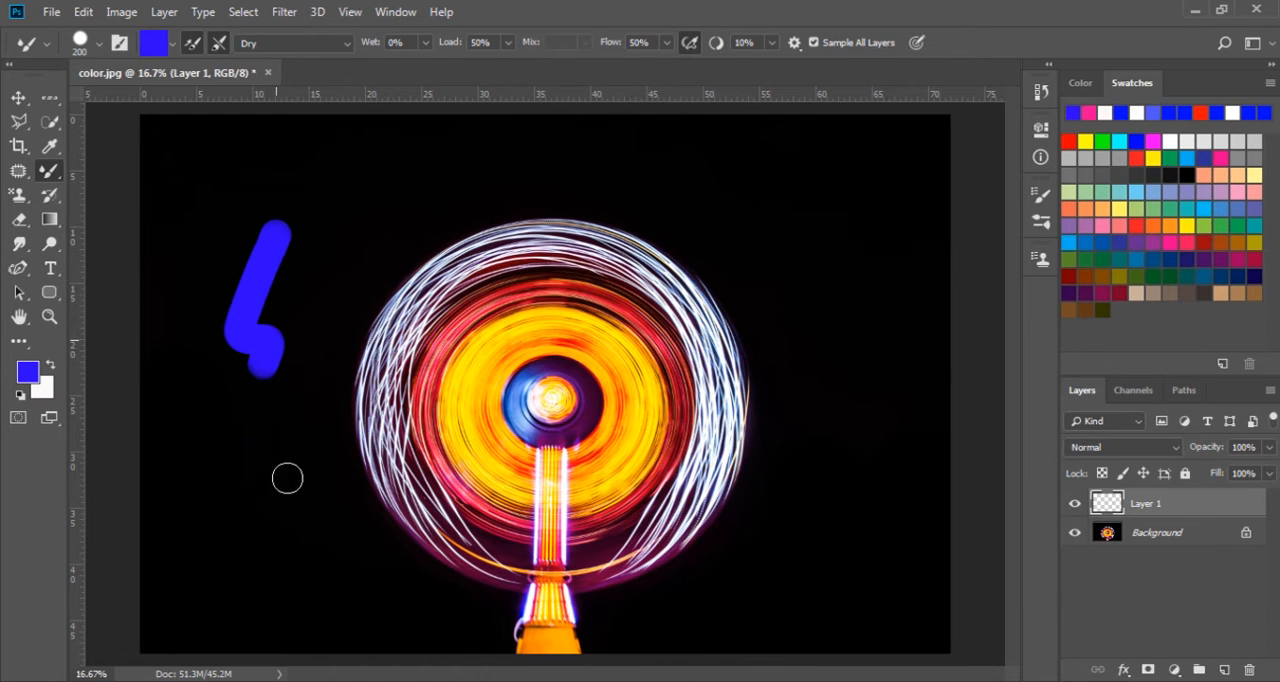
mouse_move(287, 479)
left_mouse_down()
mouse_move(283, 585)
mouse_move(332, 600)
left_mouse_up()
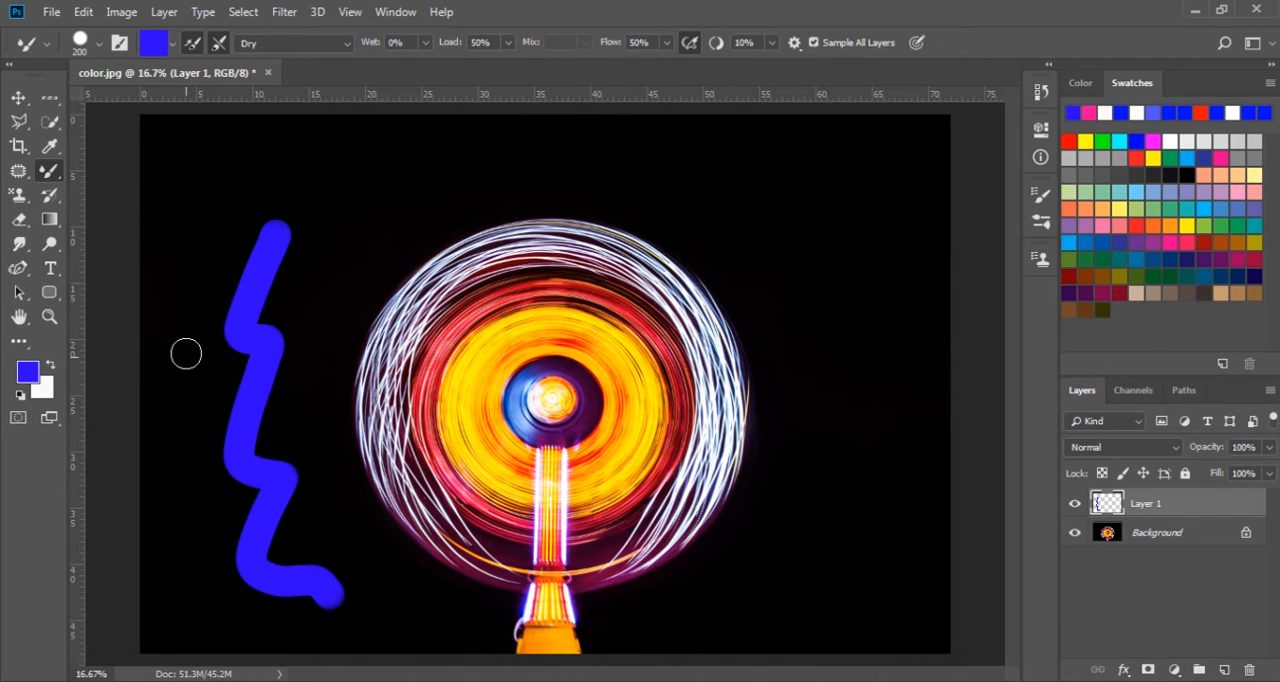
left_click_drag(186, 353, 200, 569)
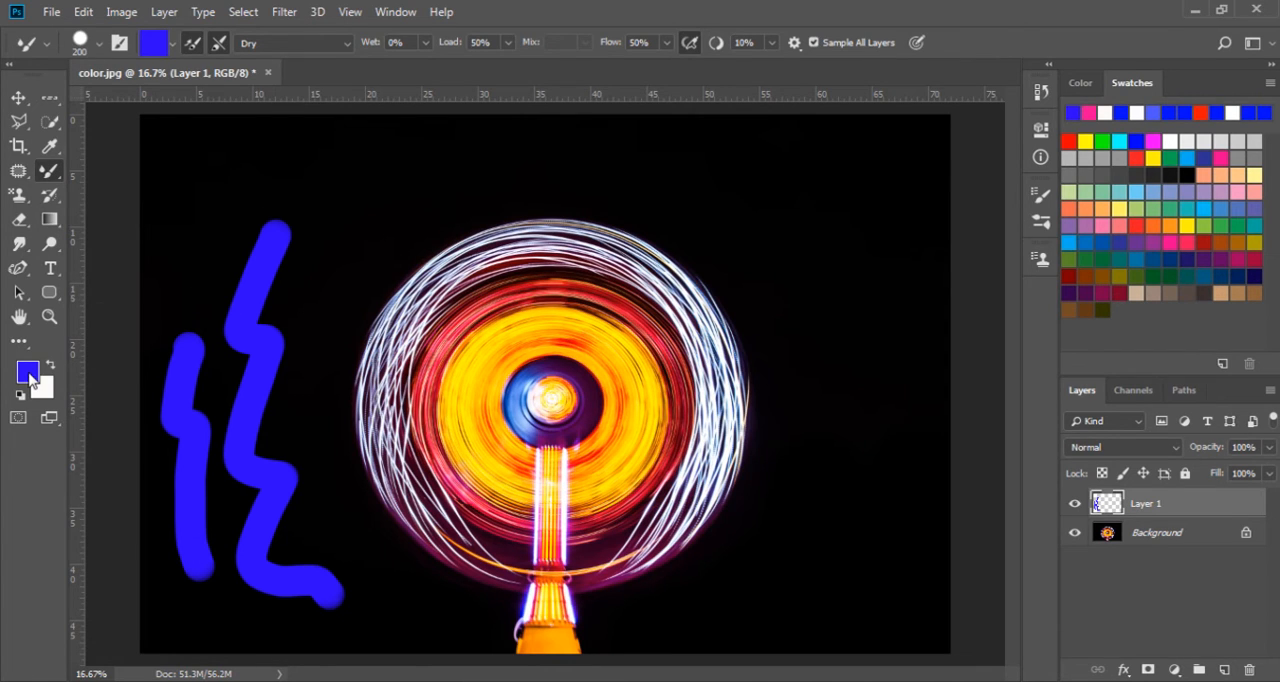
- Examine the foreground colour, the brush's size and hardness, and the brush tip spacing settings
left_click(28, 373)
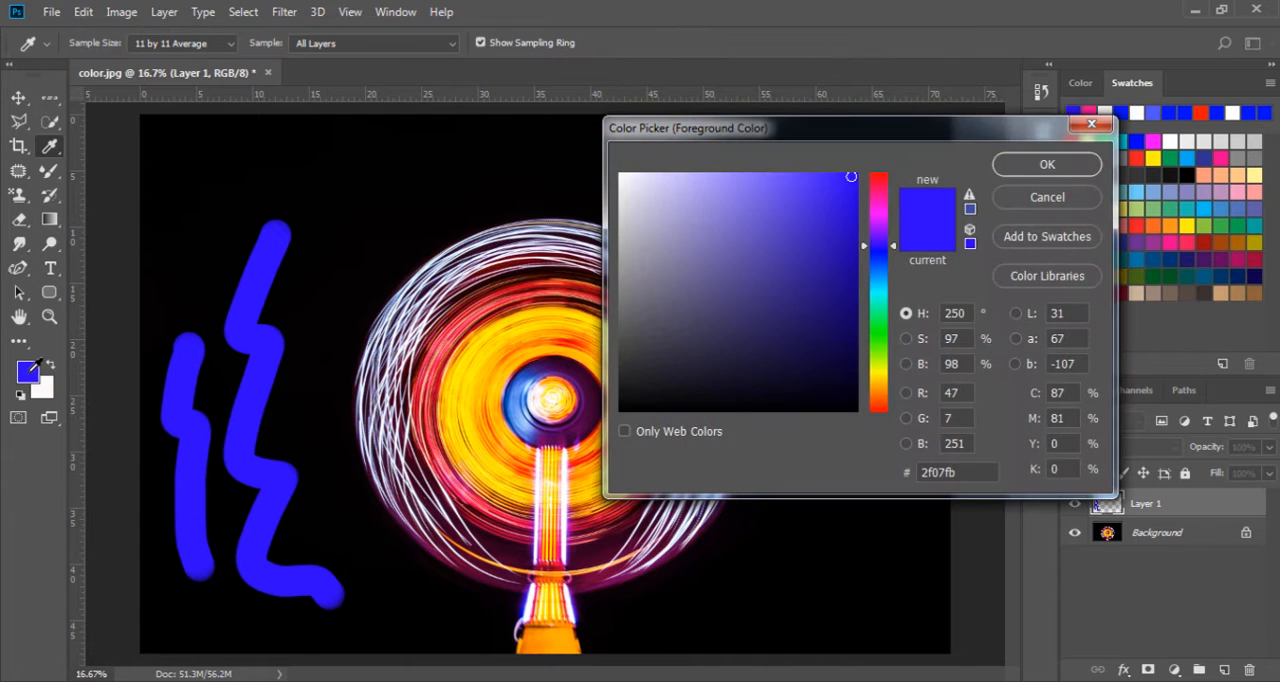
left_click(1041, 197)
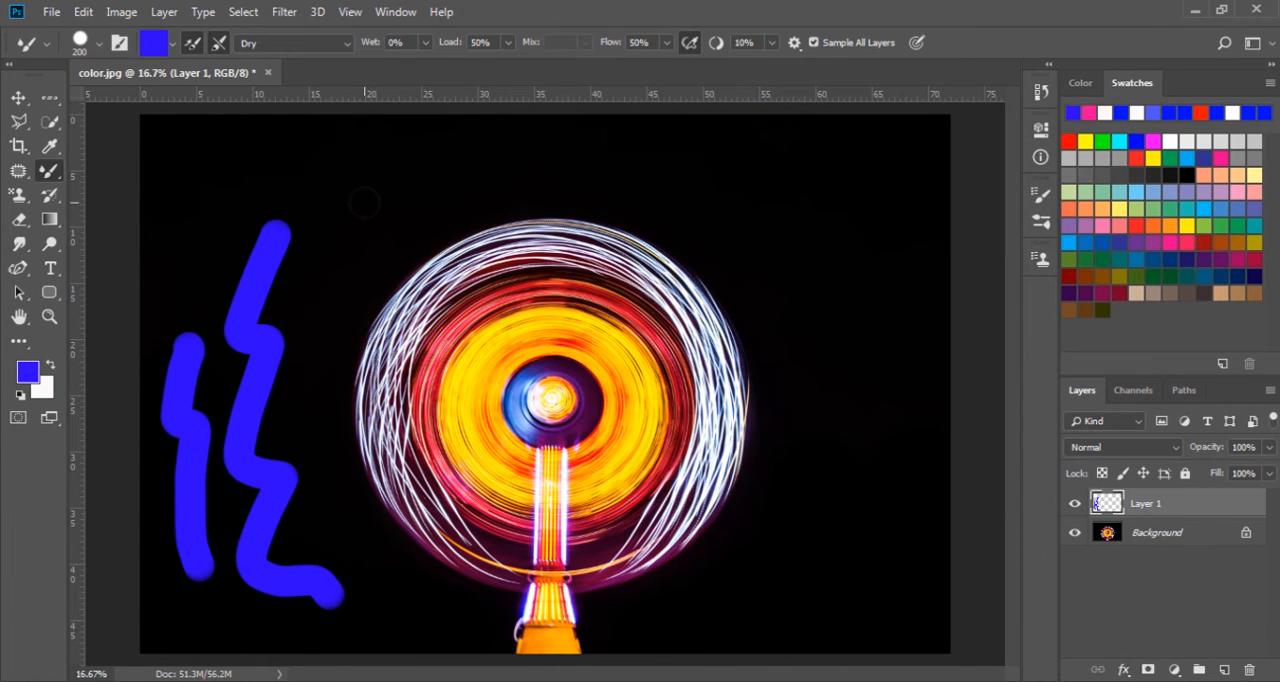
left_click(99, 45)
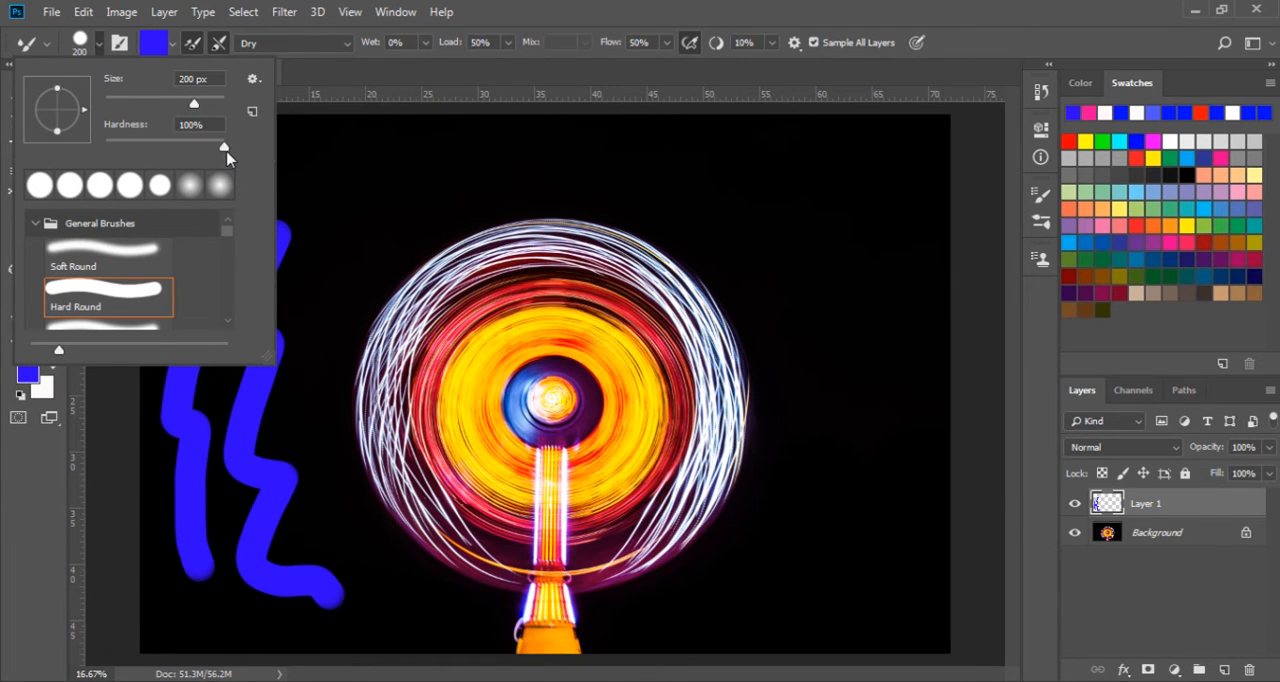
mouse_move(227, 235)
left_mouse_down()
mouse_move(229, 309)
mouse_move(227, 222)
left_mouse_up()
left_click(307, 78)
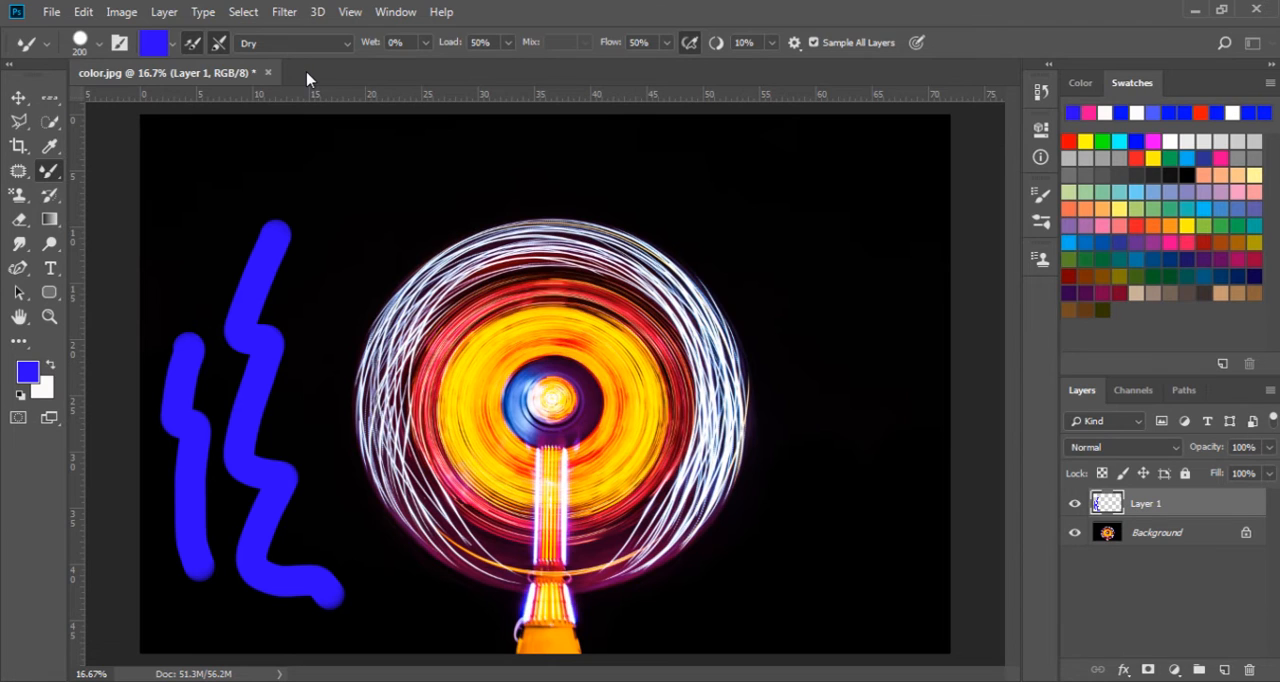
left_click(118, 45)
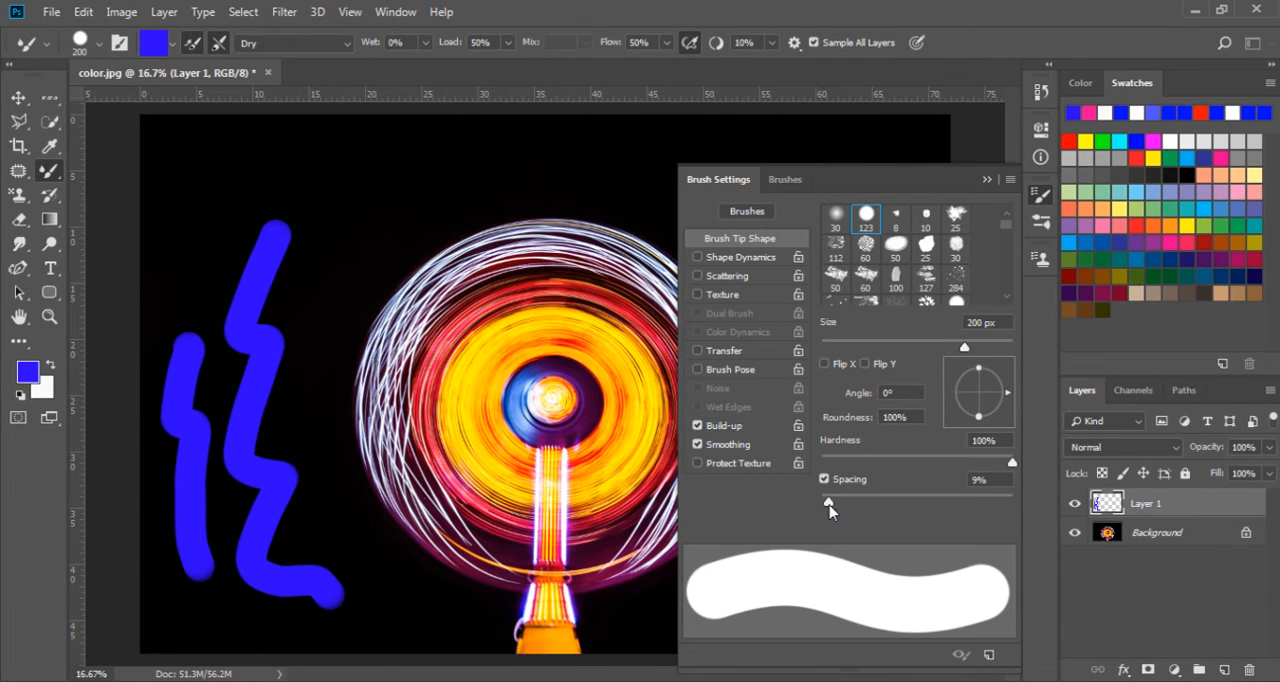
mouse_move(828, 505)
left_mouse_down()
mouse_move(886, 502)
mouse_move(829, 505)
left_mouse_up()
left_click(987, 180)
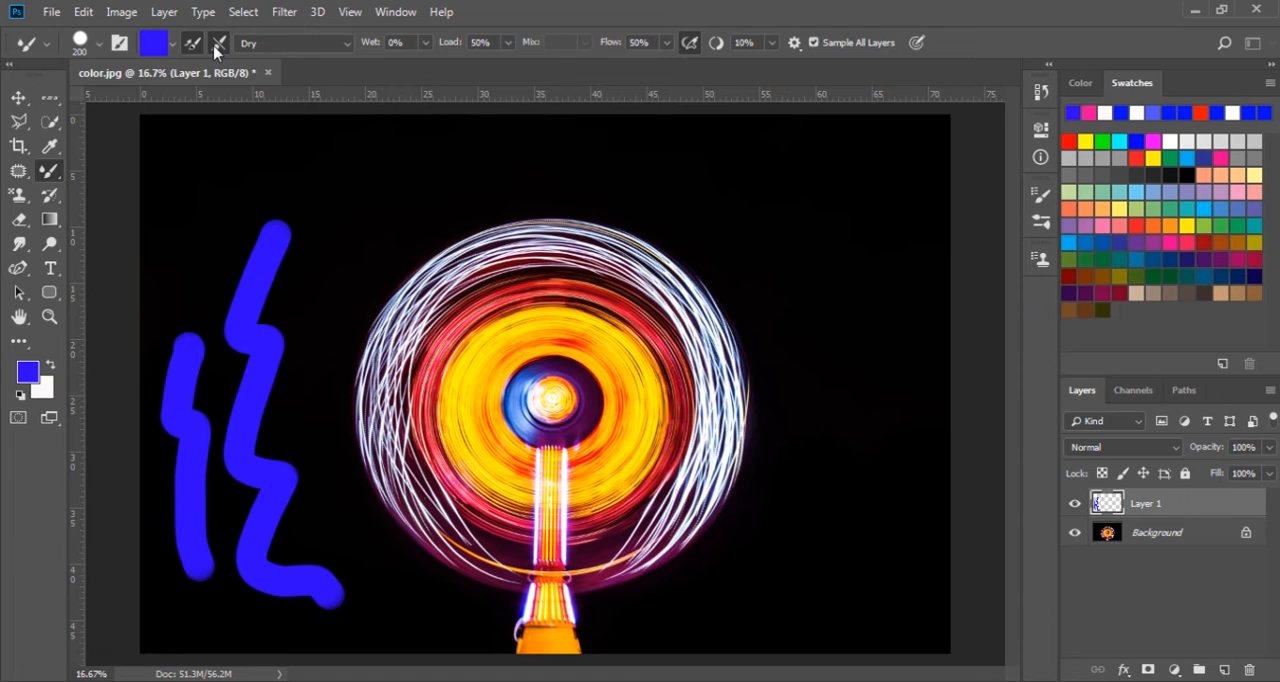
- Apply the Very Wet blending preset and paint a wavy stroke down the right side of the white light ring
left_click(348, 46)
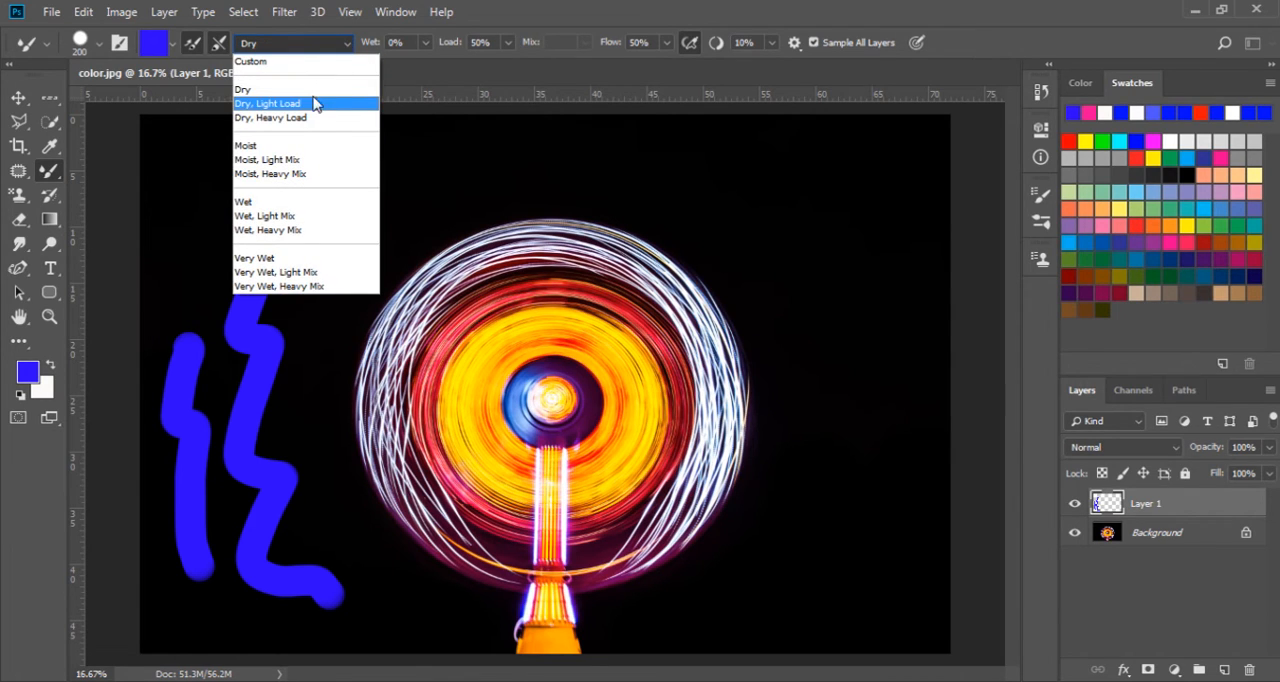
left_click(287, 261)
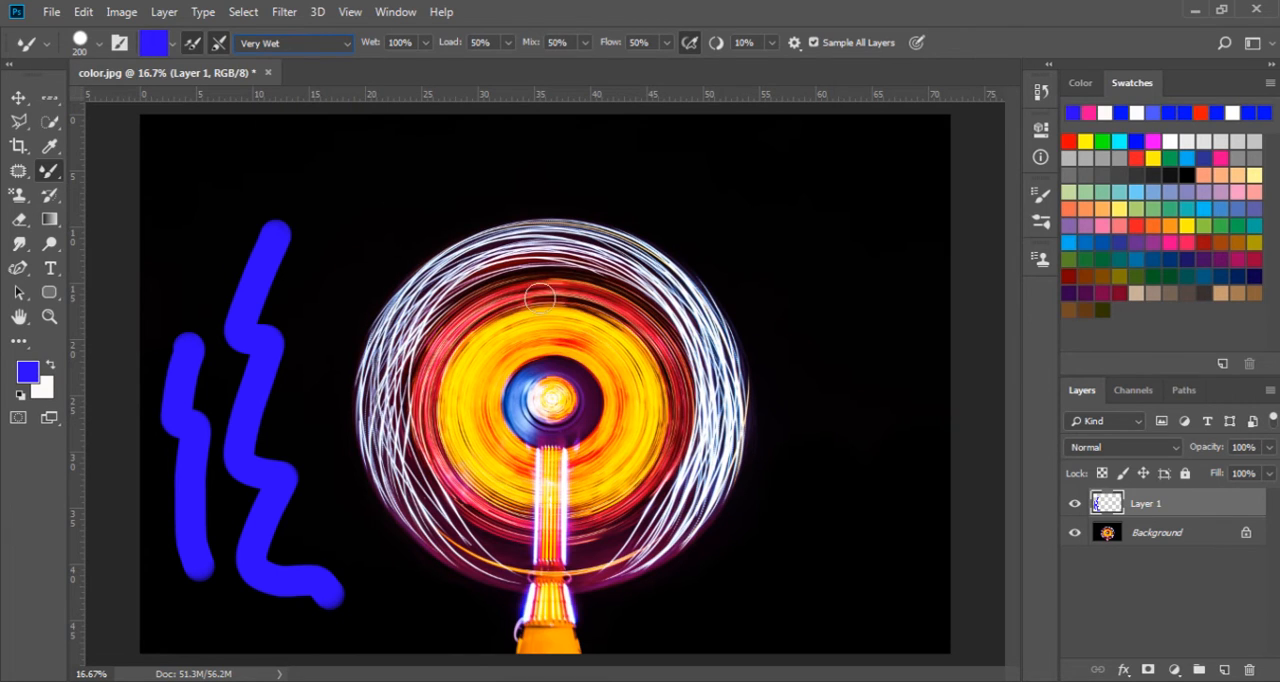
left_click_drag(690, 309, 729, 479)
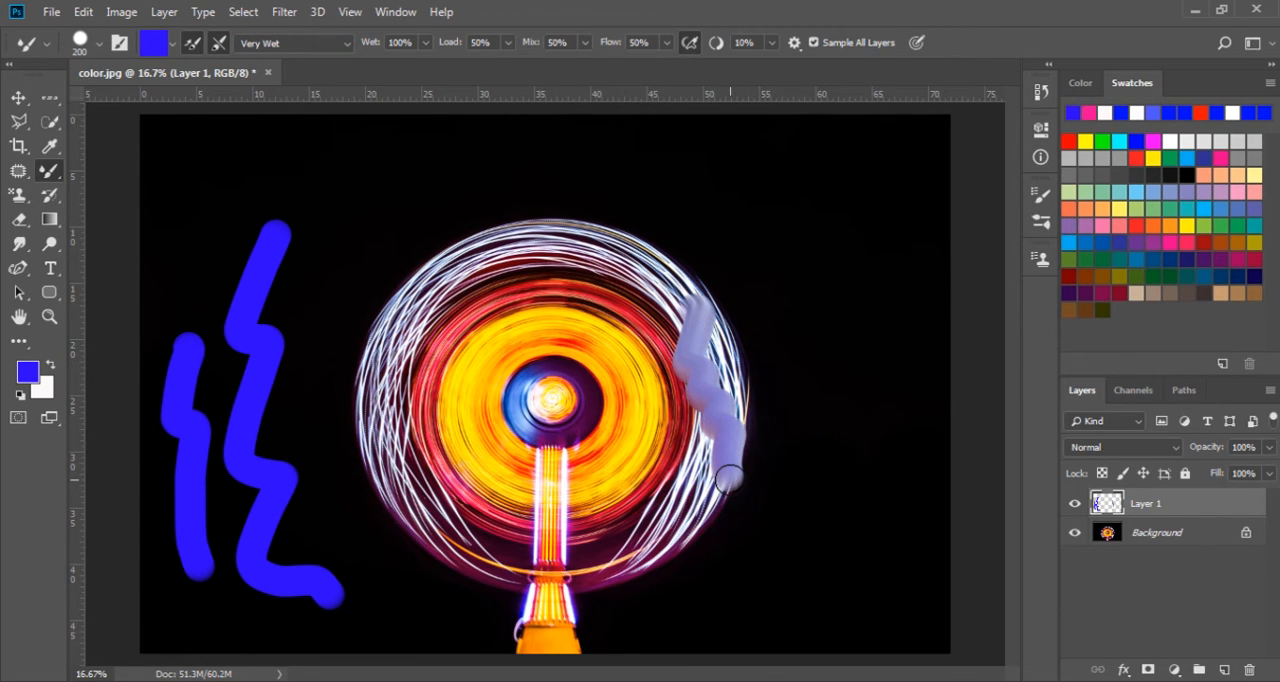
- Set the brush wetness to 1% and paint a stroke down the left side of the light ring
left_click(424, 44)
left_click_drag(426, 63, 342, 75)
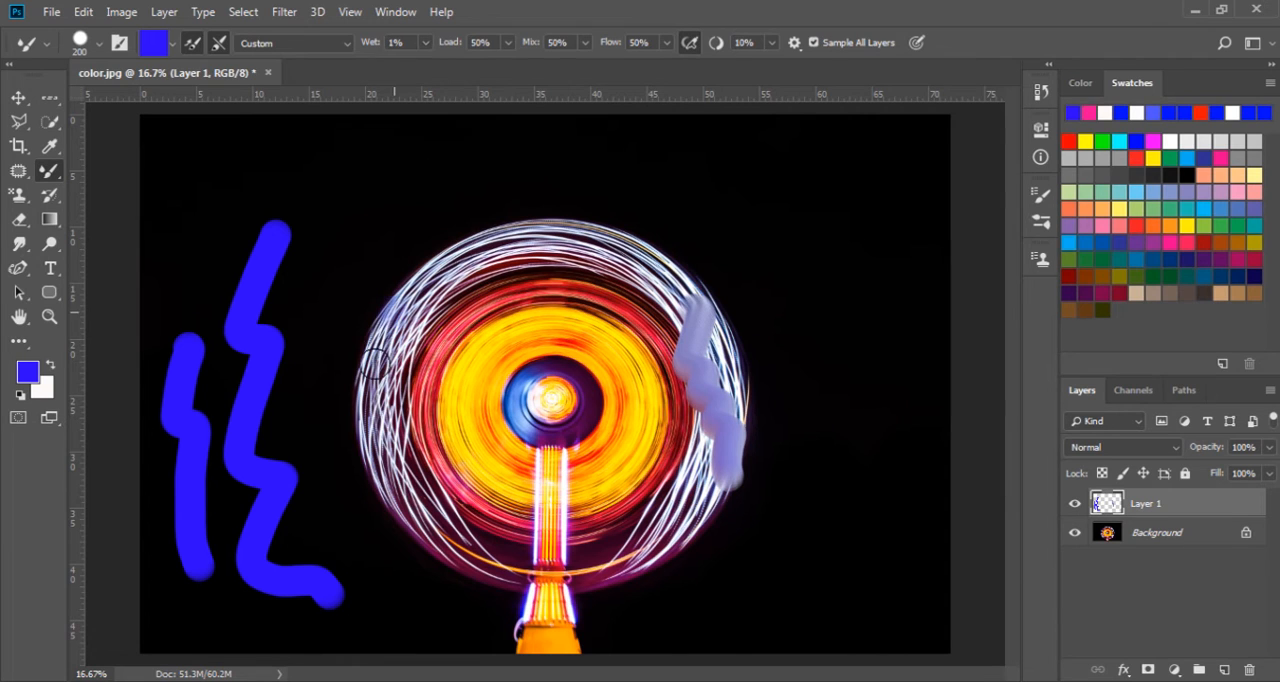
mouse_move(392, 310)
left_mouse_down()
mouse_move(388, 462)
mouse_move(424, 525)
left_mouse_up()
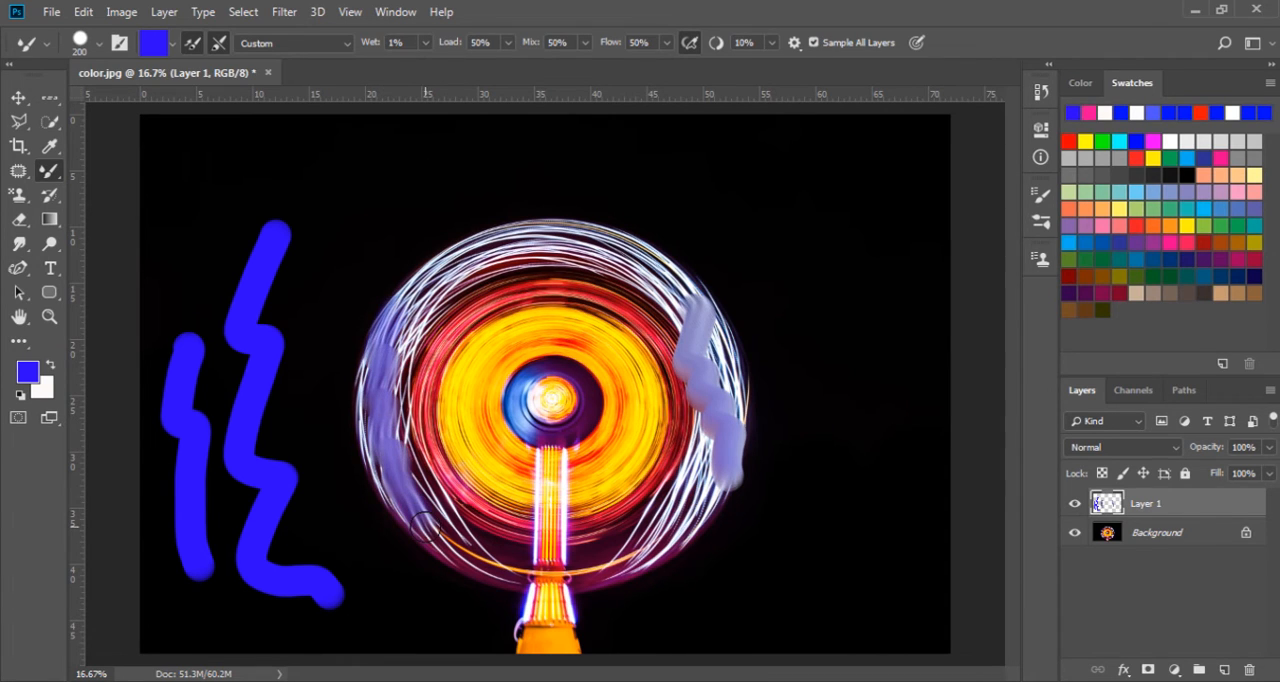
- Set the brush wetness to 100% and paint a looping stroke across the top of the light ring
left_click(425, 45)
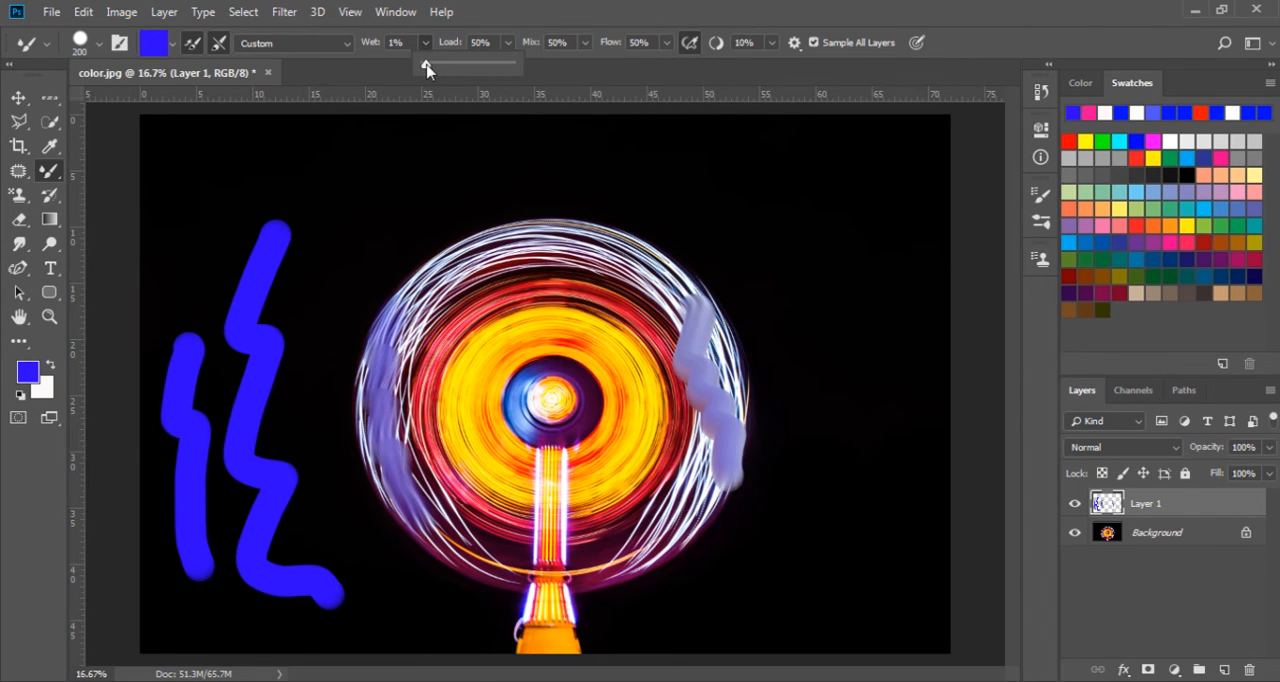
left_click_drag(427, 68, 526, 70)
mouse_move(418, 292)
left_mouse_down()
mouse_move(492, 241)
mouse_move(458, 266)
mouse_move(528, 240)
mouse_move(514, 270)
mouse_move(530, 245)
mouse_move(571, 242)
mouse_move(610, 265)
mouse_move(656, 250)
left_mouse_up()
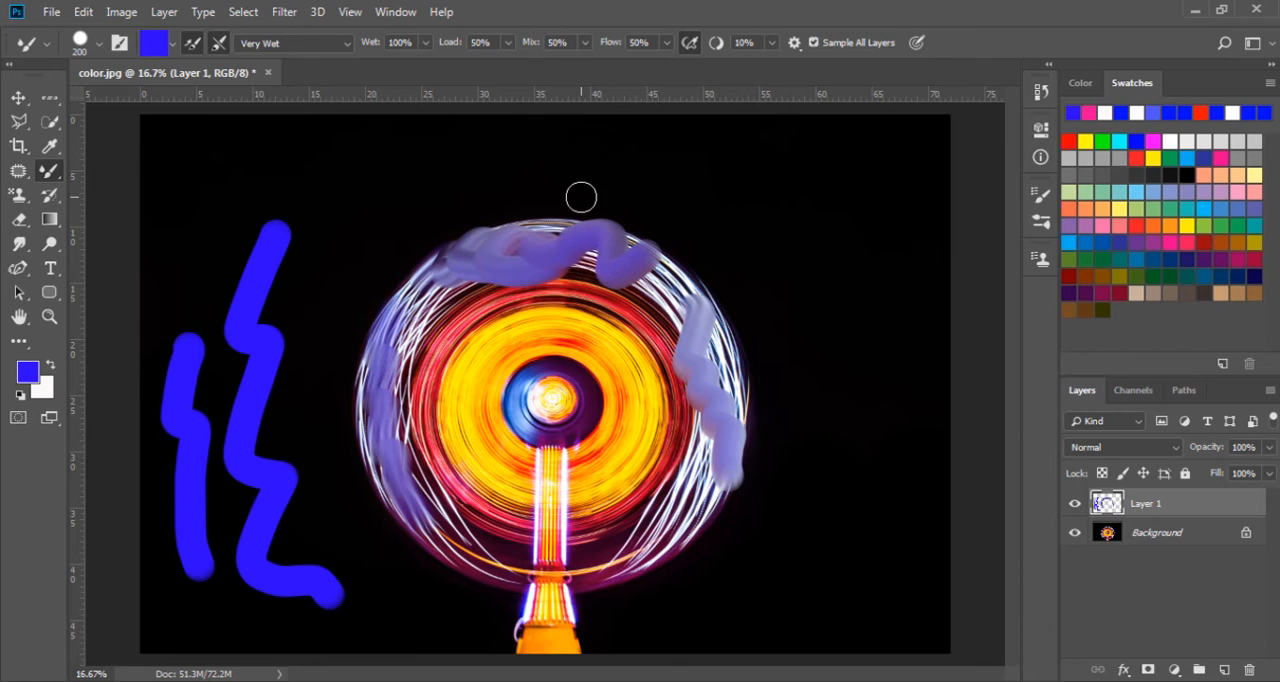
- Set the mix to 100% and paint squiggles over the yellow disc and the lower-right rings
left_click(585, 45)
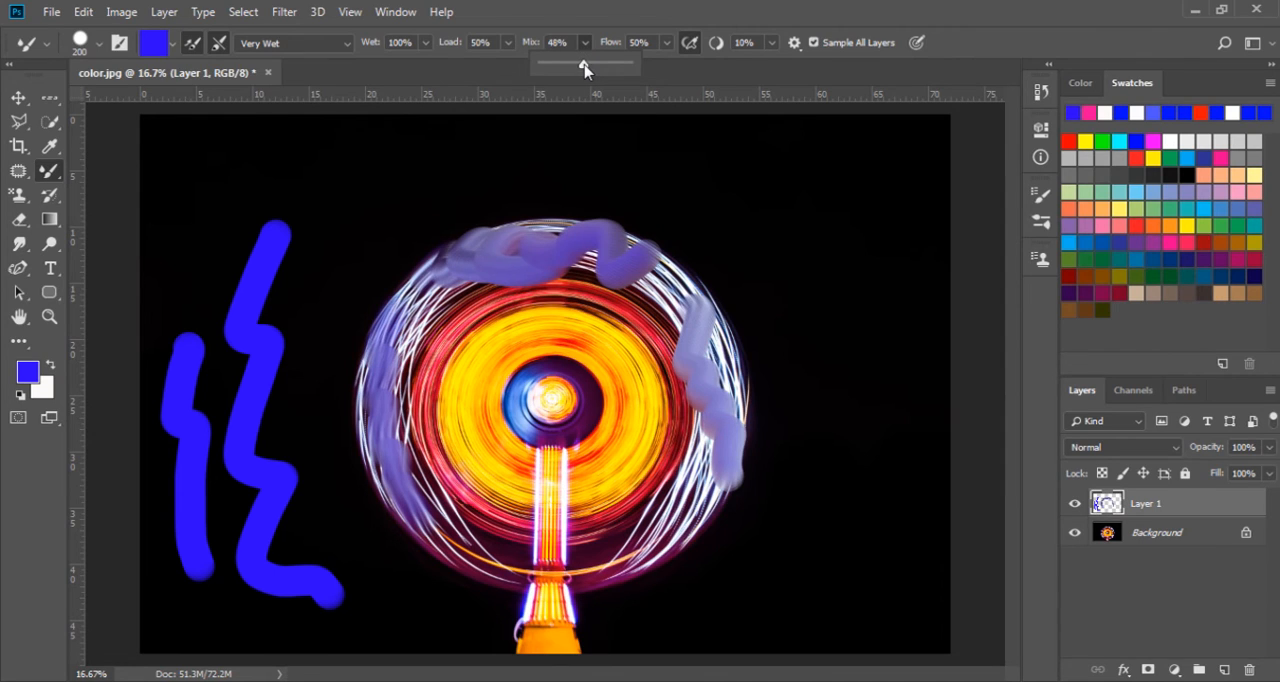
left_click_drag(585, 68, 667, 68)
mouse_move(478, 328)
left_mouse_down()
mouse_move(468, 394)
mouse_move(432, 429)
mouse_move(485, 438)
mouse_move(430, 498)
mouse_move(467, 486)
mouse_move(517, 540)
mouse_move(608, 509)
mouse_move(648, 520)
mouse_move(614, 512)
mouse_move(645, 449)
mouse_move(695, 498)
mouse_move(664, 512)
mouse_move(712, 454)
mouse_move(674, 470)
mouse_move(702, 423)
mouse_move(699, 386)
mouse_move(750, 428)
left_mouse_up()
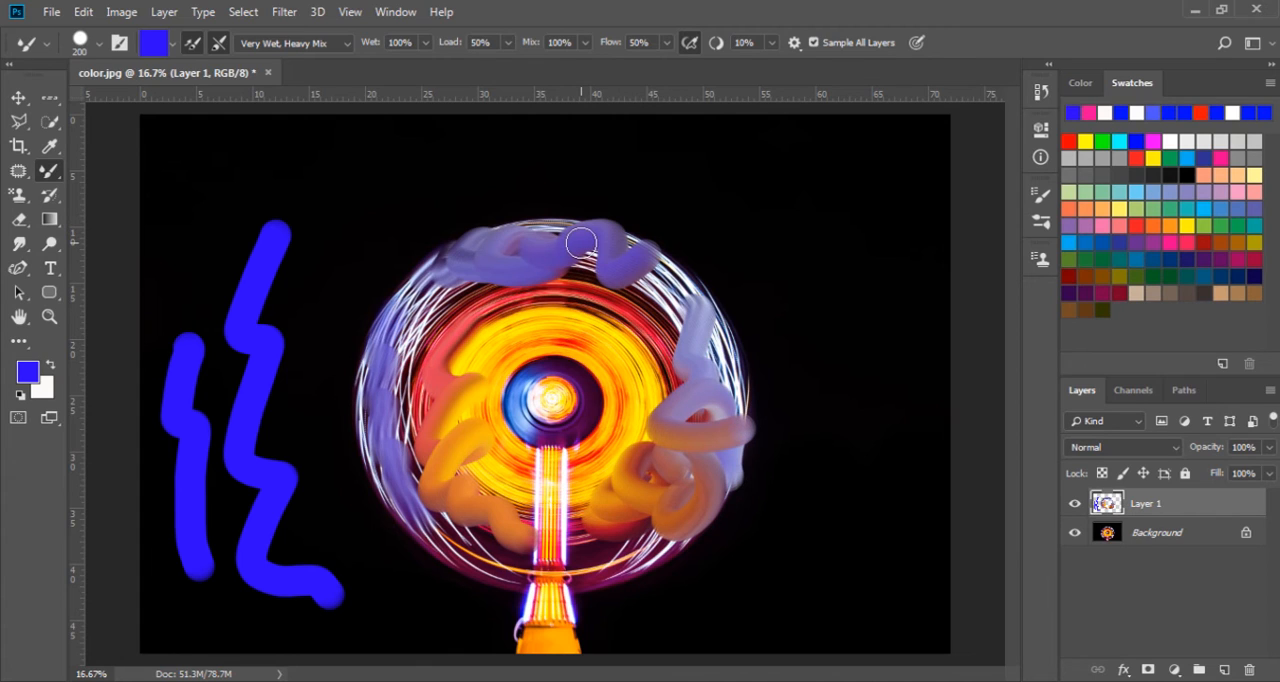
- Load the brush with colours sampled from the wheel's centre and discs, and paint several strokes across its middle
left_click(549, 394, "alt")
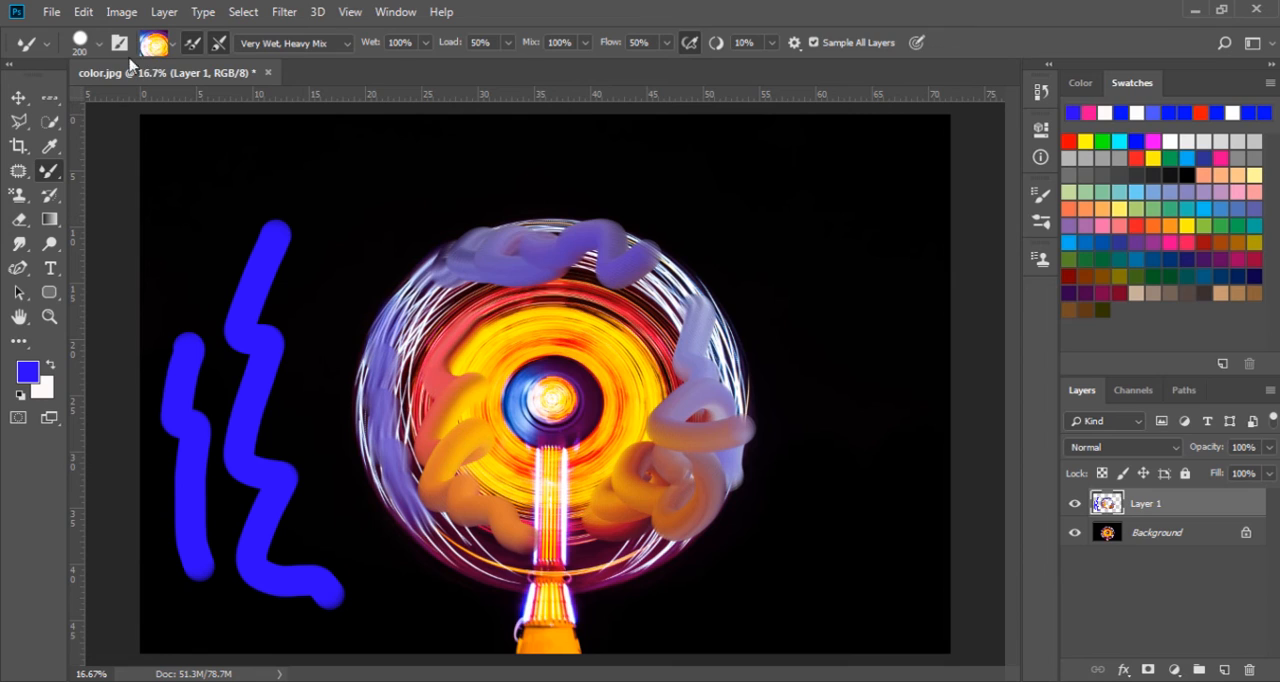
left_click(522, 332, "alt")
left_click(498, 311, "alt")
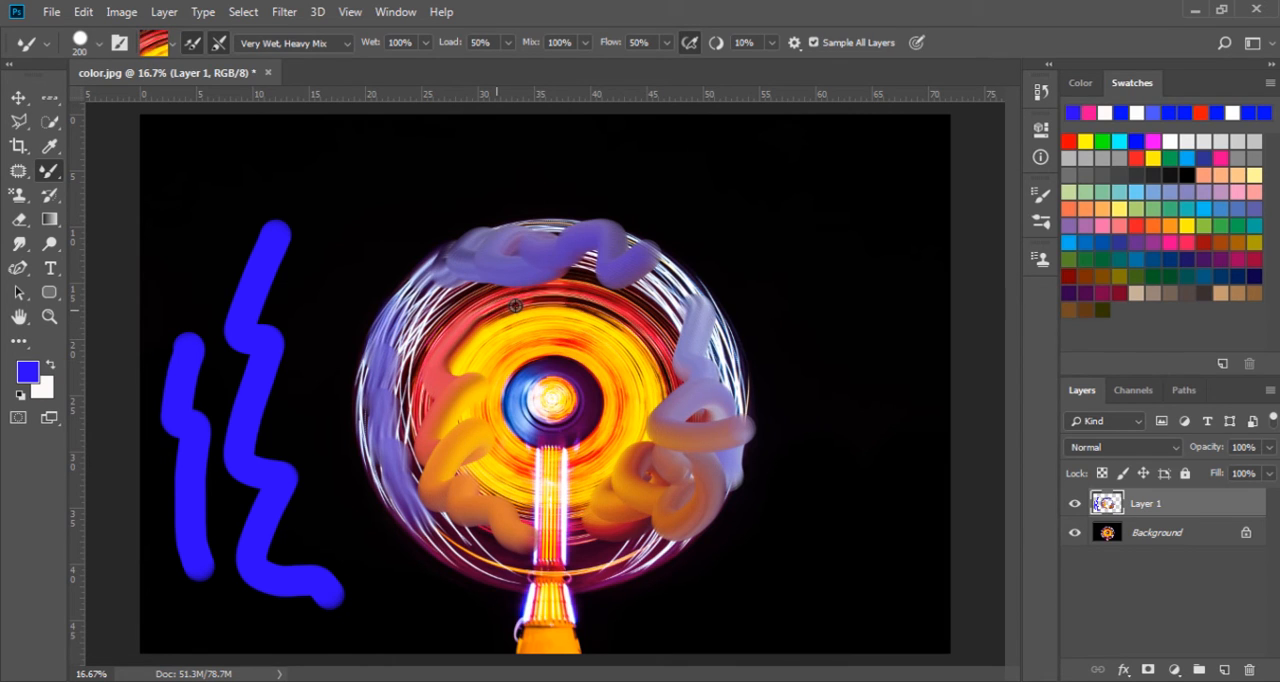
left_click(580, 292, "alt")
left_click(561, 394, "alt")
mouse_move(554, 402)
left_mouse_down()
mouse_move(599, 376)
mouse_move(527, 447)
mouse_move(613, 410)
mouse_move(619, 377)
mouse_move(566, 441)
mouse_move(606, 403)
left_mouse_up()
mouse_move(555, 352)
left_mouse_down()
mouse_move(612, 296)
mouse_move(540, 374)
mouse_move(478, 357)
mouse_move(489, 342)
mouse_move(516, 405)
mouse_move(491, 456)
mouse_move(506, 484)
mouse_move(523, 392)
mouse_move(584, 349)
mouse_move(646, 368)
mouse_move(546, 367)
mouse_move(510, 256)
left_mouse_up()
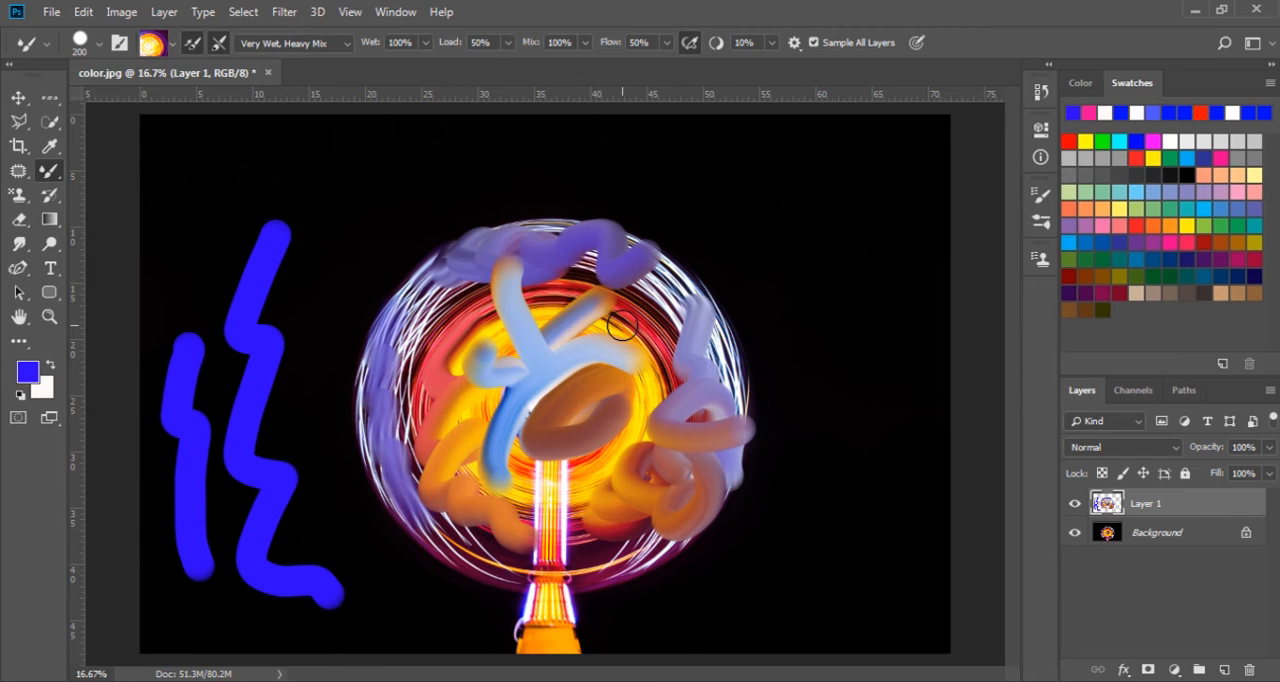
- Set the brush flow to 8% and blend the paint over the upper-left part of the red and yellow discs
left_click(669, 44)
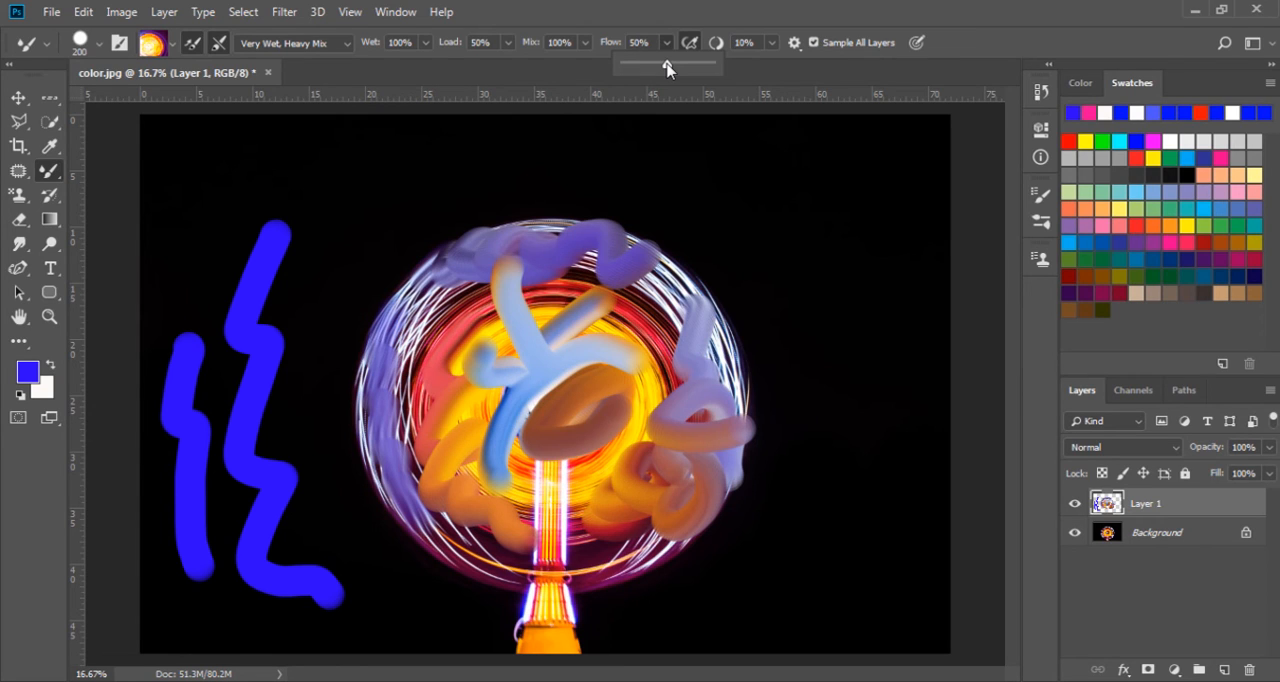
left_click_drag(668, 68, 632, 76)
mouse_move(478, 326)
left_mouse_down()
mouse_move(437, 371)
mouse_move(450, 346)
mouse_move(504, 324)
mouse_move(477, 371)
mouse_move(407, 417)
mouse_move(481, 353)
mouse_move(415, 427)
mouse_move(488, 327)
mouse_move(542, 329)
mouse_move(395, 474)
mouse_move(529, 356)
mouse_move(435, 432)
mouse_move(450, 370)
left_mouse_up()
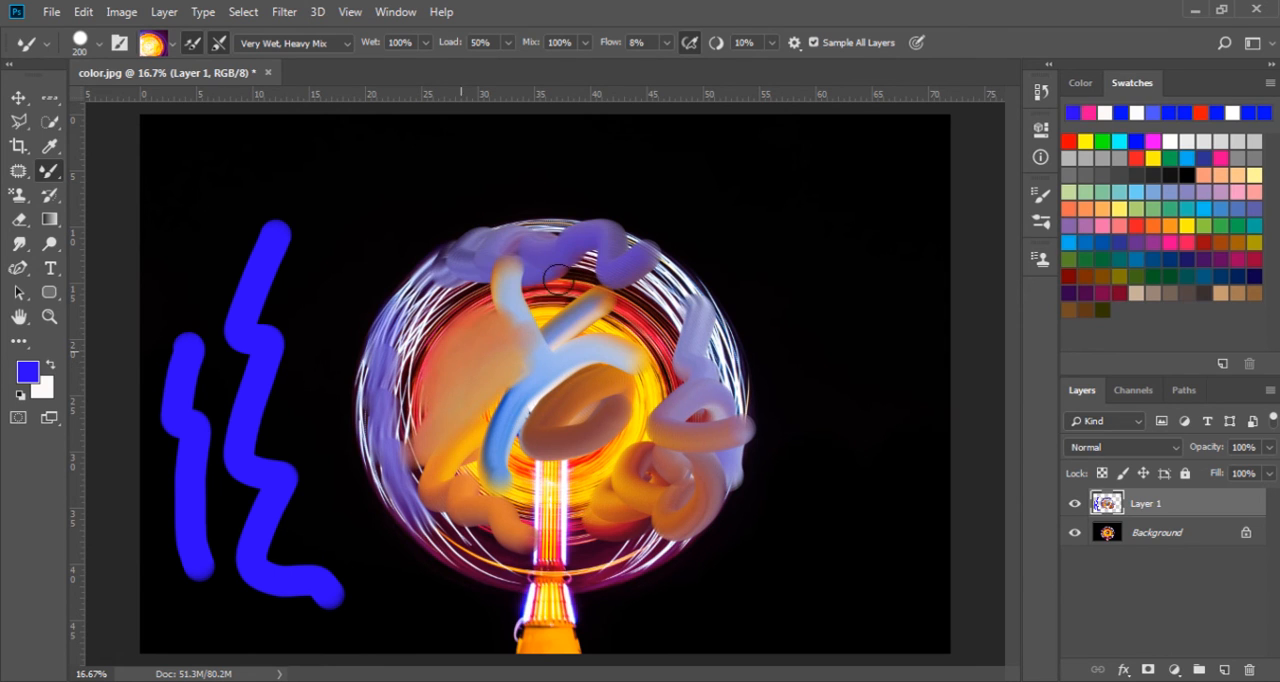
- Examine the airbrush-style build-up option and the stroke smoothing amount of the Mixer Brush
left_click(690, 43)
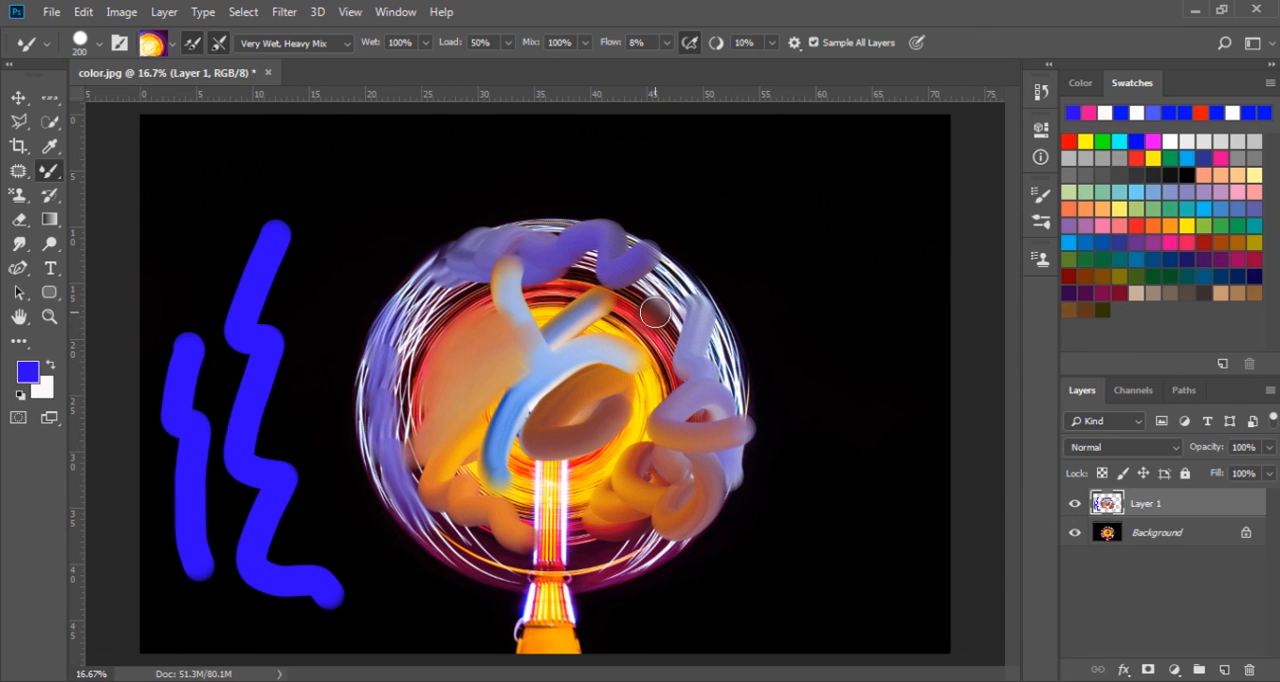
left_click(771, 43)
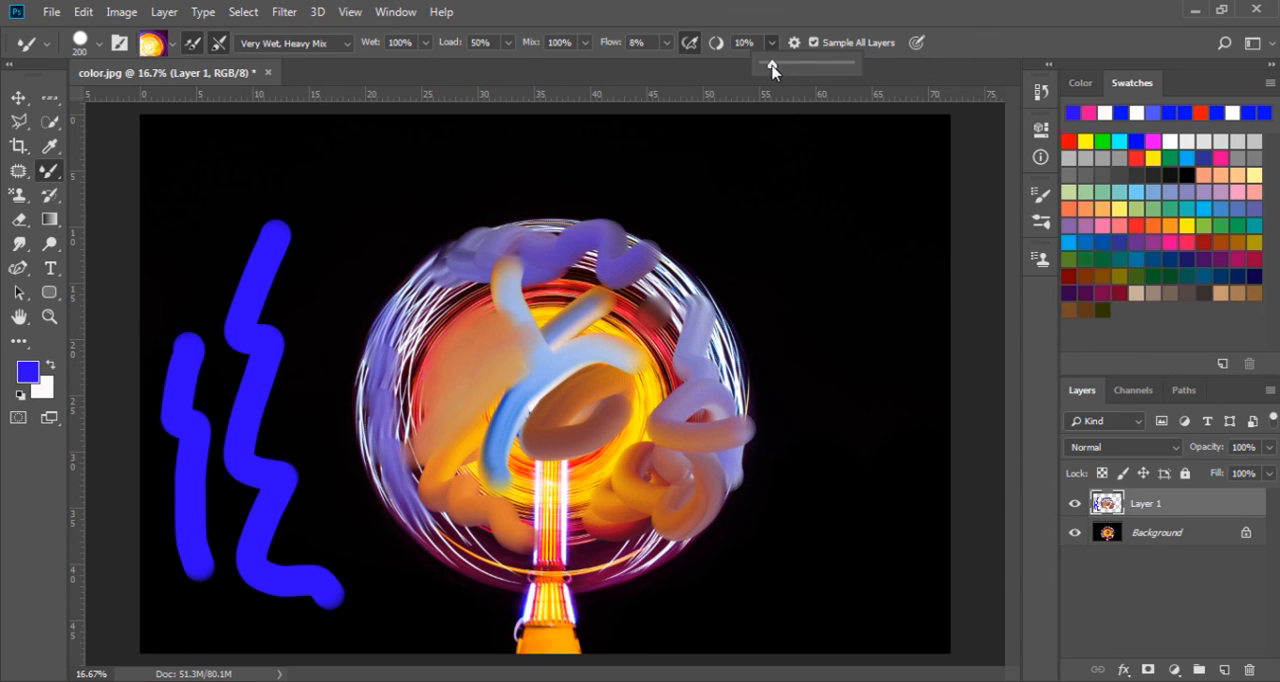
mouse_move(772, 64)
left_mouse_down()
mouse_move(851, 63)
mouse_move(773, 75)
left_mouse_up()
left_click(784, 27)
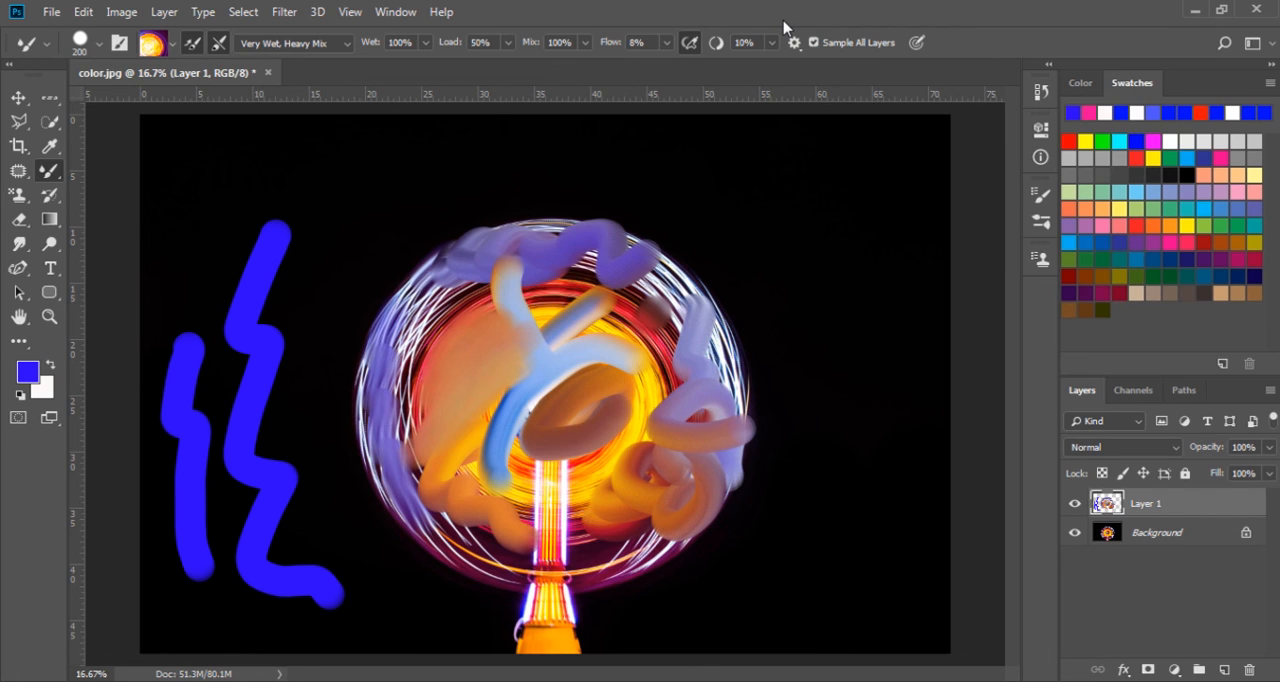